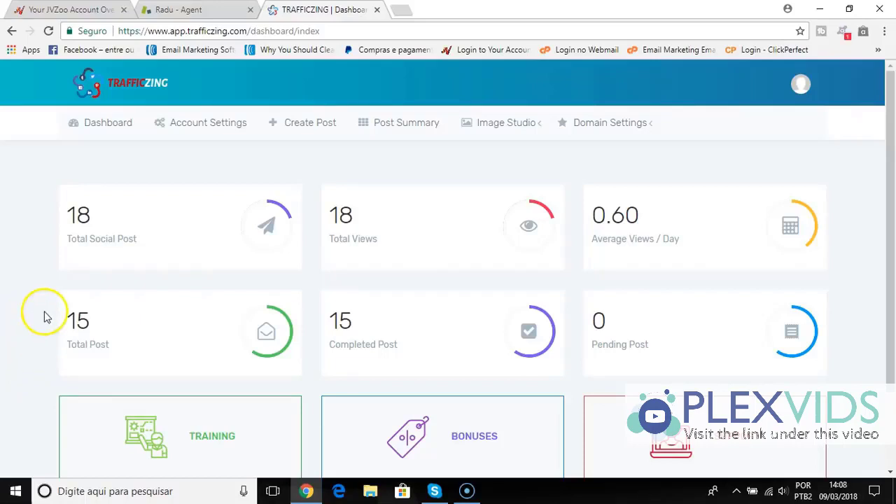
# Open Account Settings and review the Twitter, LinkedIn, Pinterest, Tumblr and Facebook account panels
pyautogui.click(174, 125)
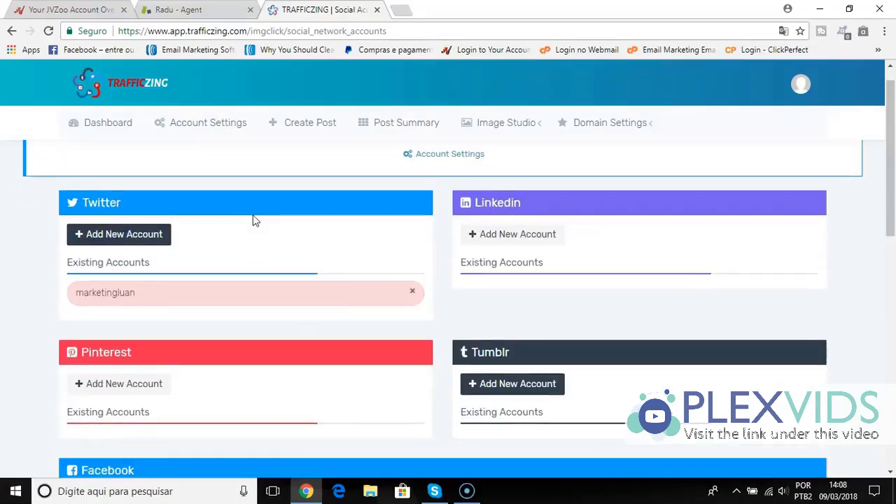
pyautogui.scroll(-1, 197, 184)
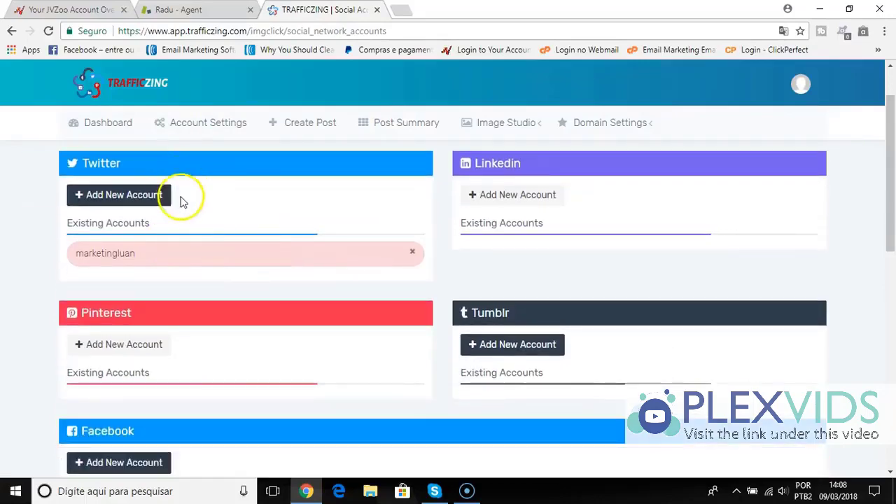
pyautogui.scroll(-3, 210, 224)
pyautogui.scroll(2, 240, 287)
pyautogui.scroll(2, 226, 276)
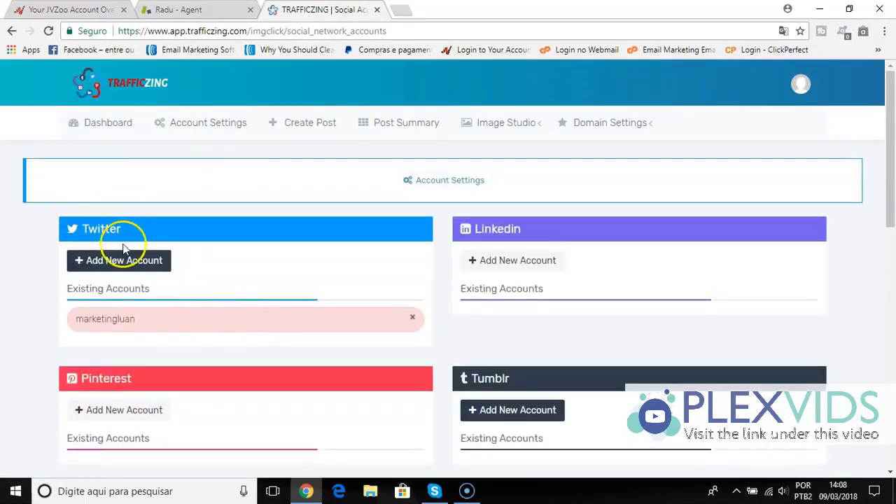
pyautogui.scroll(-1, 210, 294)
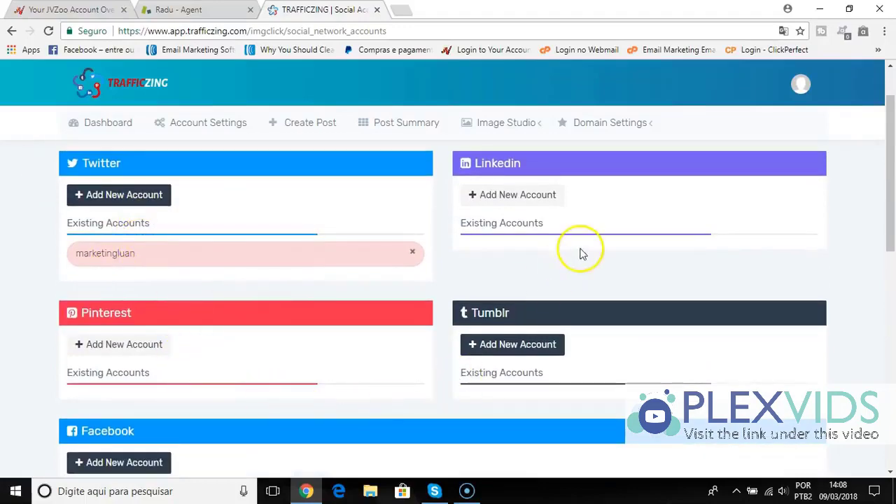
pyautogui.scroll(1, 570, 257)
pyautogui.scroll(-2, 536, 251)
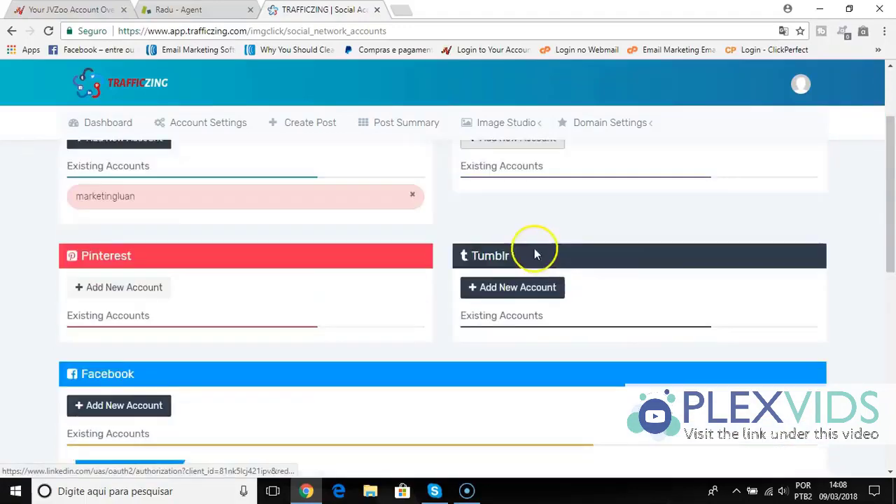
pyautogui.scroll(-2, 533, 253)
pyautogui.scroll(4, 534, 254)
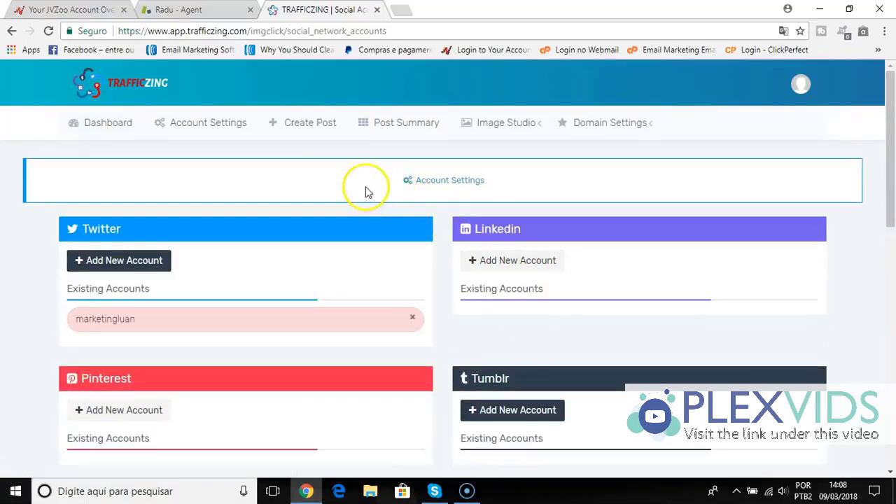
# Start a new post and enter its post name and target link pigreviews.com
pyautogui.click(302, 124)
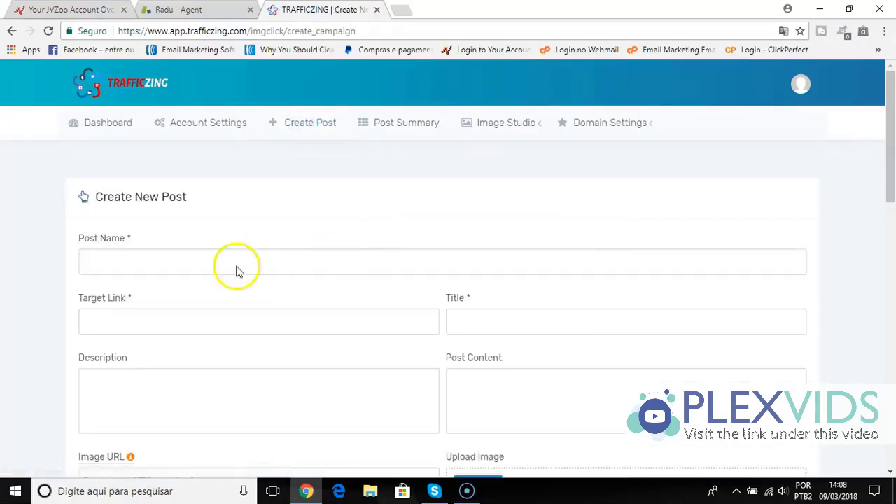
pyautogui.click(237, 268)
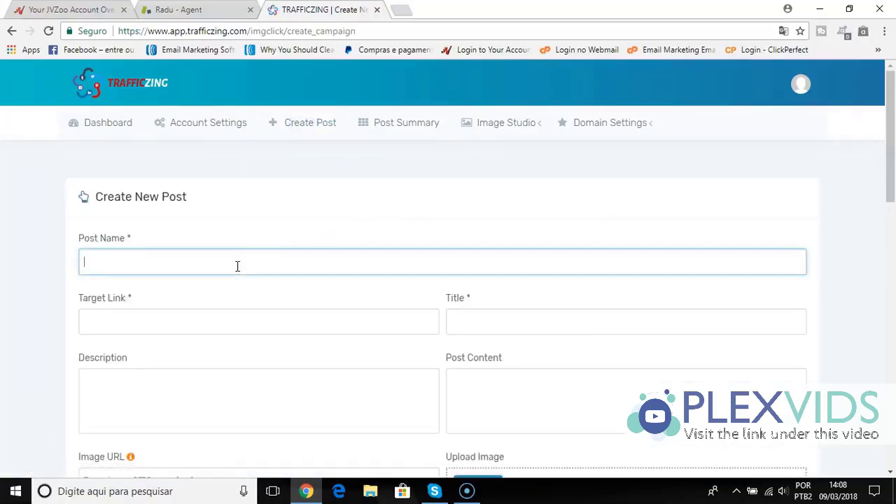
pyautogui.write('t')
pyautogui.press('Tab')
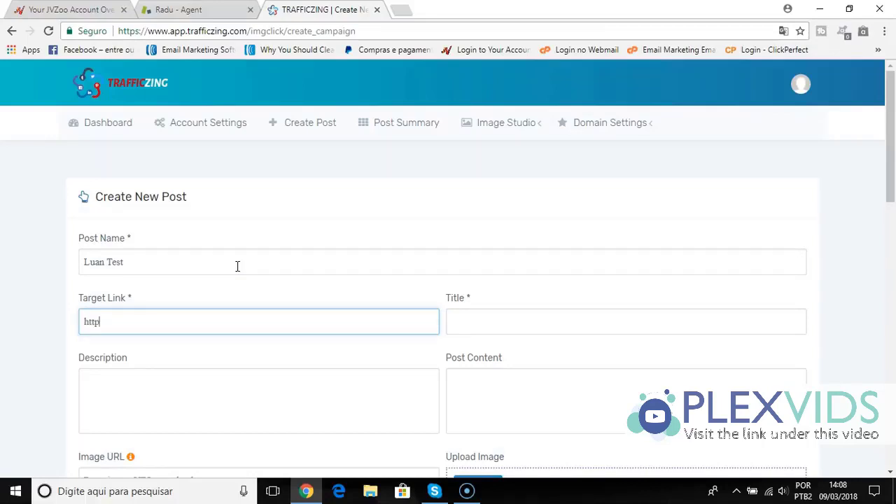
pyautogui.write('com')
pyautogui.press('Tab')
pyautogui.write('Hey, look this awesome software!')
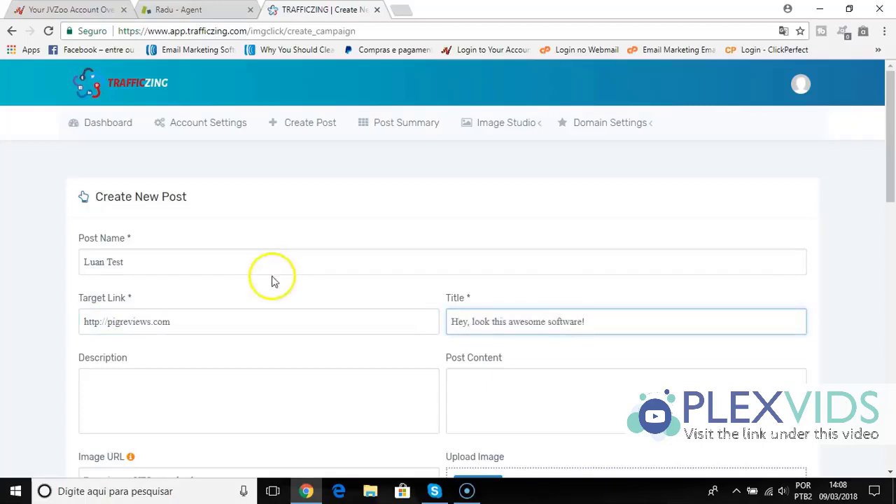
# Add the title 'Hey, look this awesome software!', leaving the post content empty
pyautogui.scroll(-2, 272, 280)
pyautogui.click(226, 251)
pyautogui.click(531, 284)
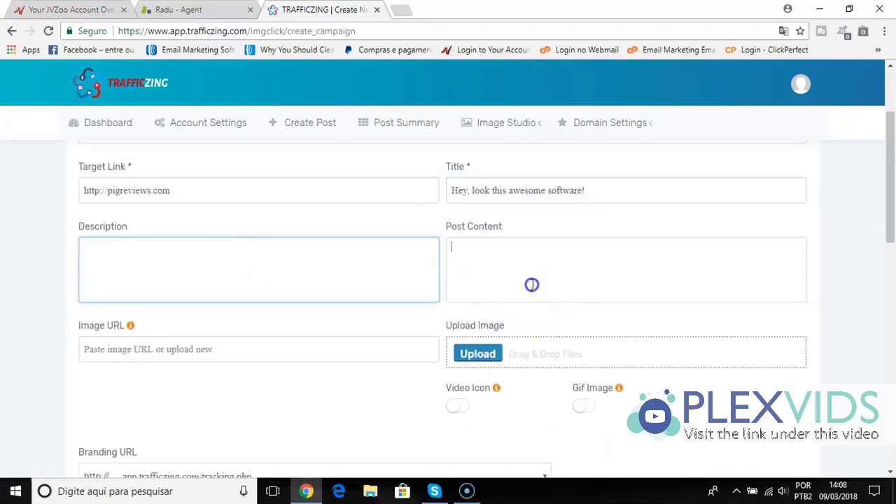
pyautogui.click(289, 380)
pyautogui.scroll(-1, 288, 380)
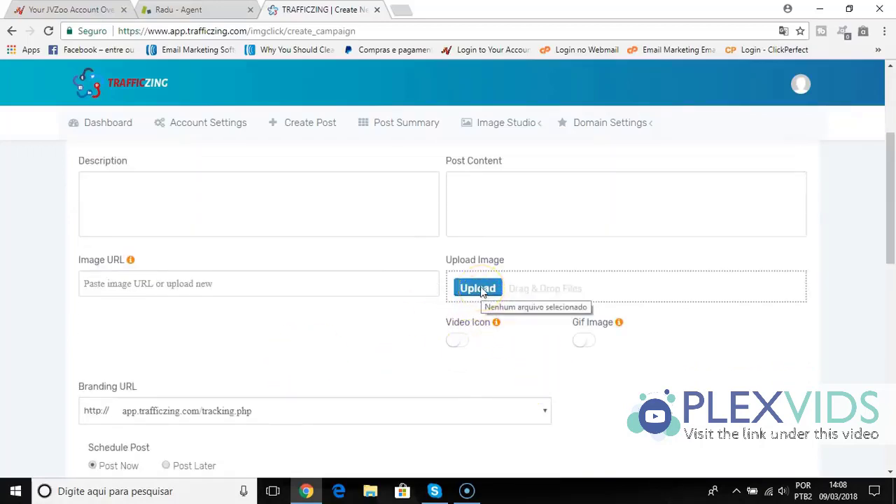
pyautogui.click(290, 283)
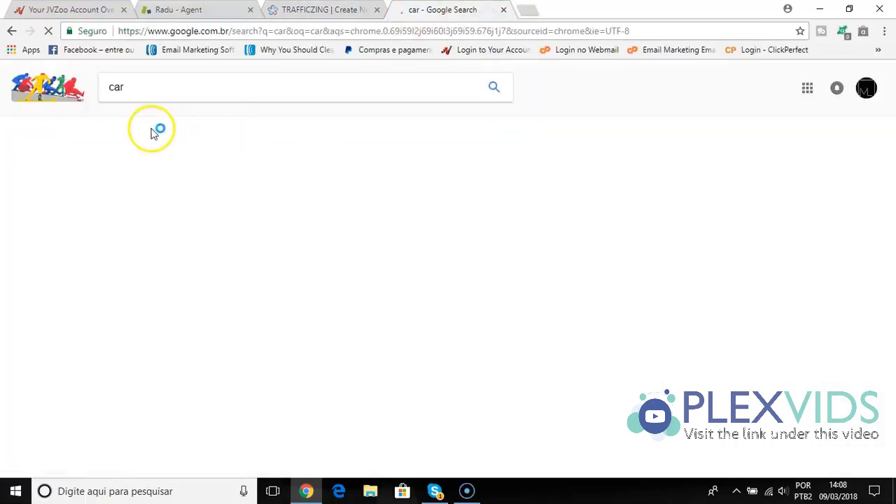
# Copy the red Mustang photo's address from Google Images results for 'car'
pyautogui.click(154, 126)
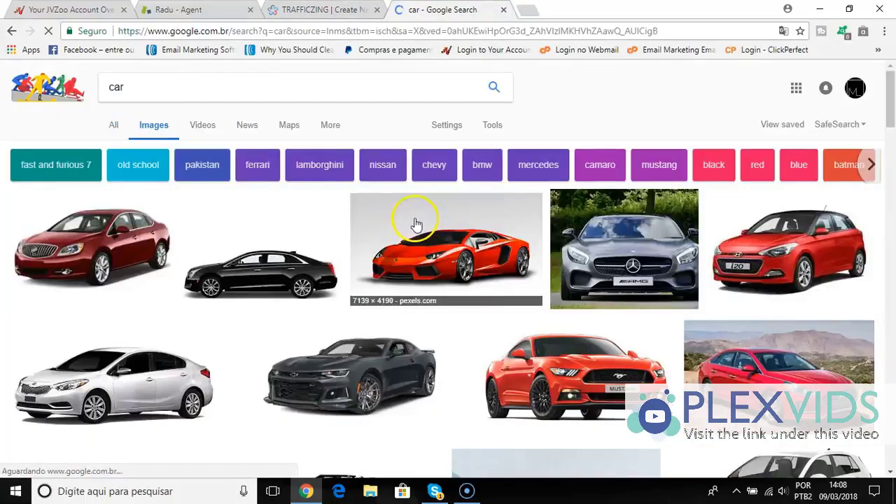
pyautogui.scroll(-3, 410, 220)
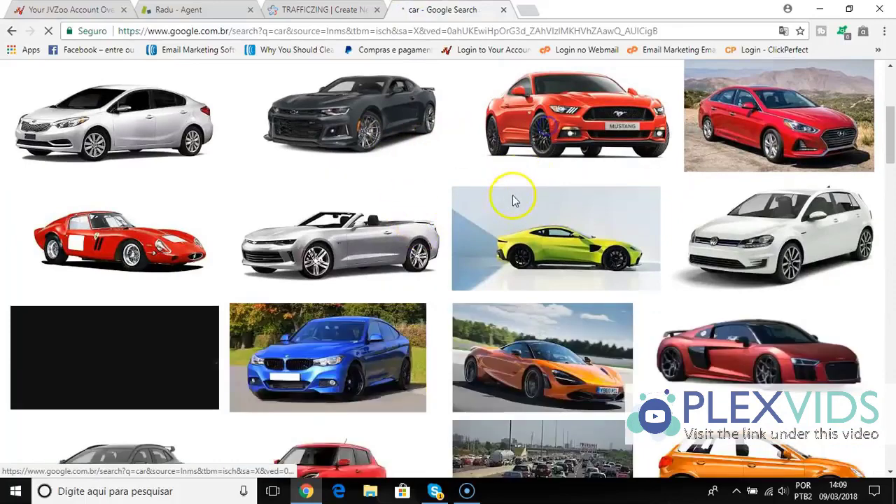
pyautogui.click(530, 140)
pyautogui.rightClick(399, 252)
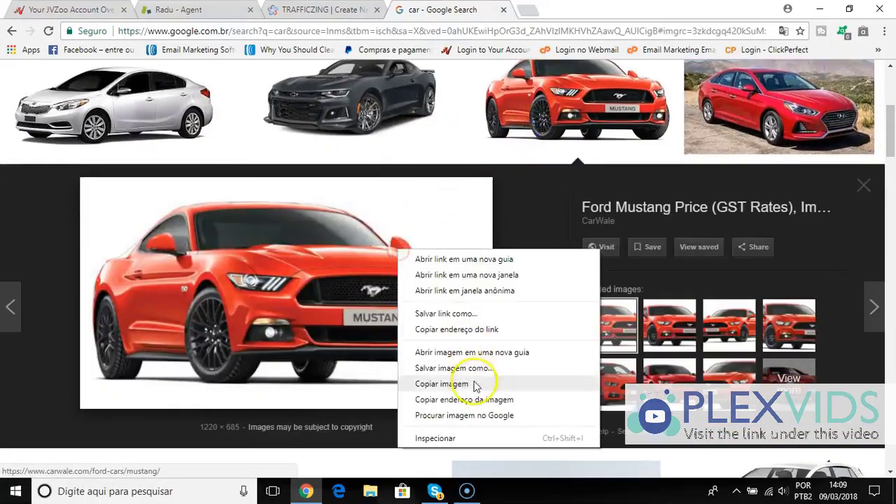
pyautogui.click(464, 399)
# Paste the Mustang image address into the post's Image URL field
pyautogui.click(308, 10)
pyautogui.click(230, 286)
pyautogui.write('https://imgd.aeplcdn.com/1280x720/cw/ec/23766/Ford-Mustang-Right-Front-Three-Quarter-76173.jpg?wm=0&q=100')
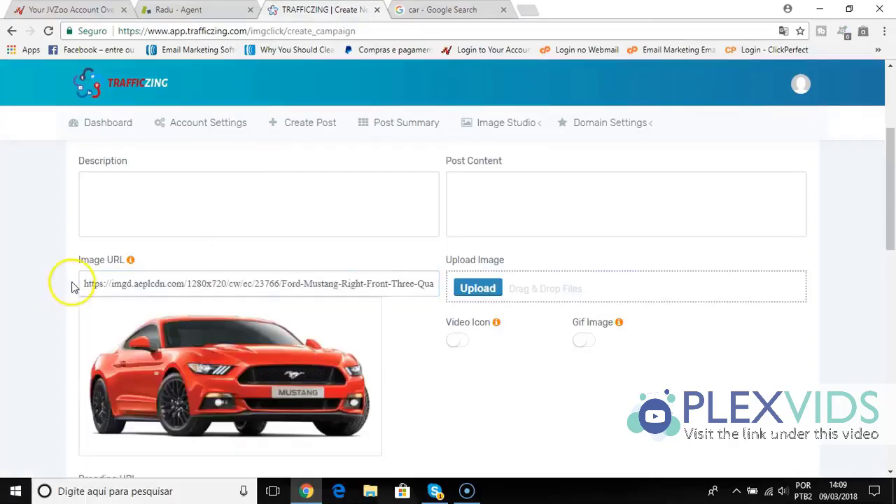
pyautogui.scroll(-1, 546, 357)
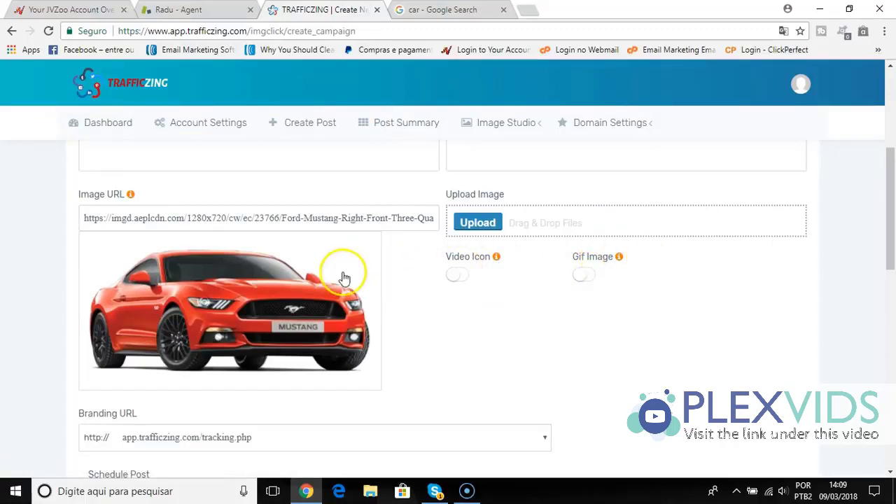
pyautogui.click(479, 319)
pyautogui.click(459, 274)
pyautogui.click(459, 274)
pyautogui.click(626, 364)
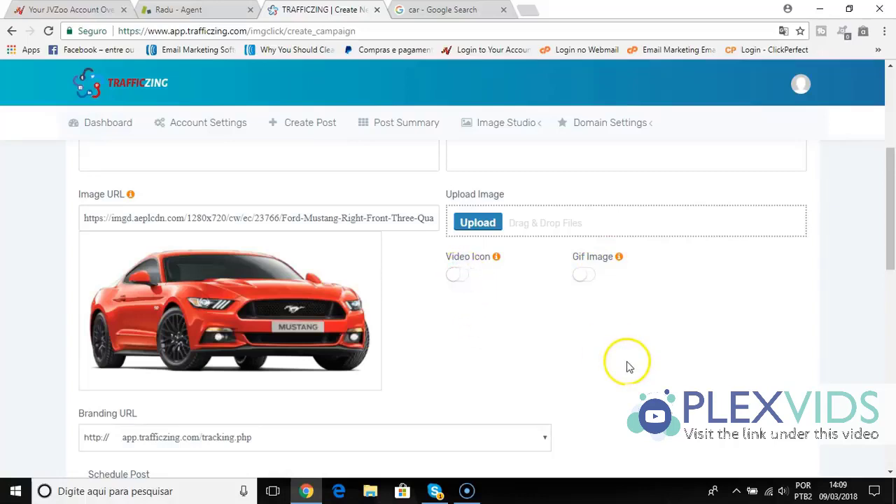
pyautogui.scroll(-1, 627, 366)
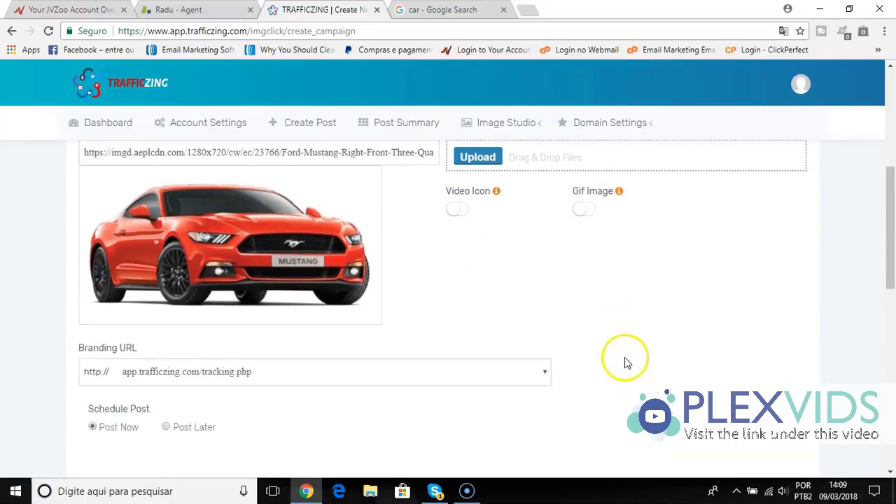
pyautogui.scroll(2, 625, 371)
pyautogui.scroll(-2, 627, 364)
pyautogui.scroll(-1, 627, 363)
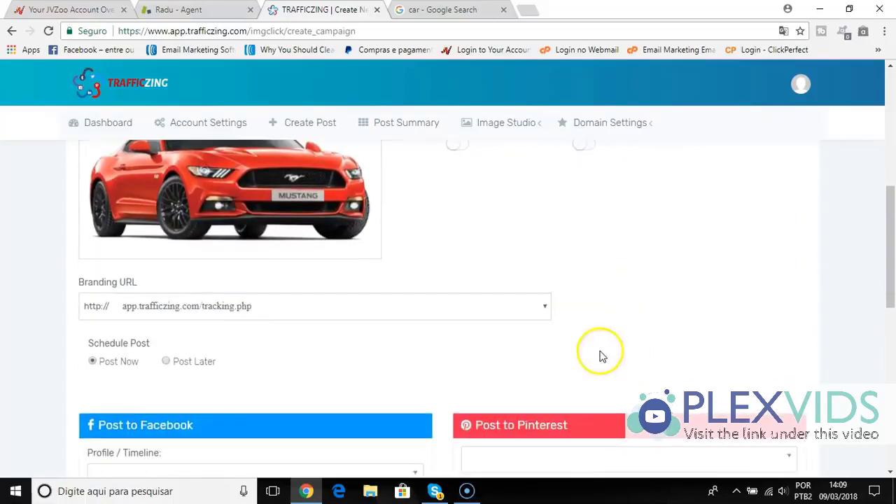
pyautogui.click(175, 360)
pyautogui.scroll(-1, 214, 372)
pyautogui.click(182, 347)
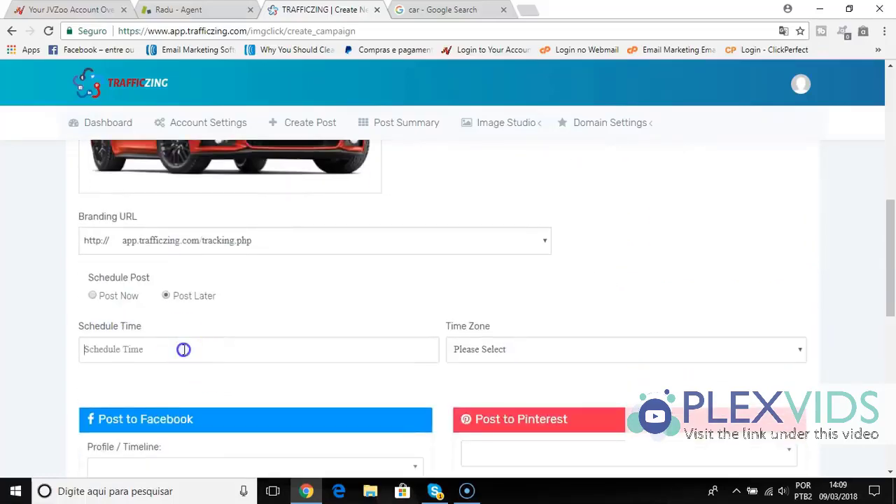
pyautogui.click(514, 353)
pyautogui.click(352, 314)
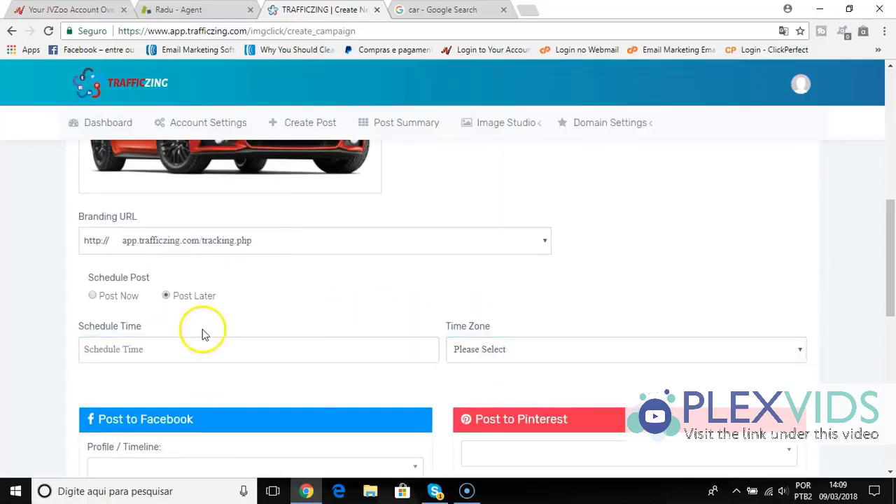
pyautogui.click(94, 295)
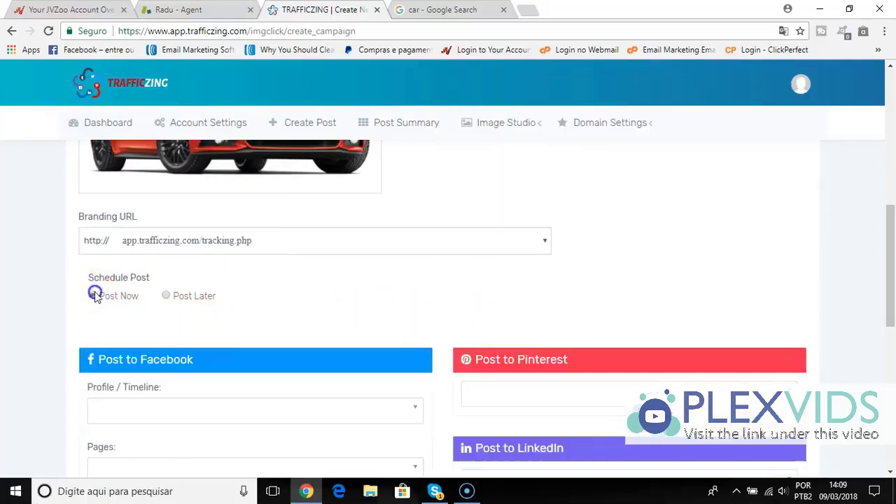
# Set the post to publish to every Facebook profile and timeline via [Select all]
pyautogui.scroll(-2, 247, 350)
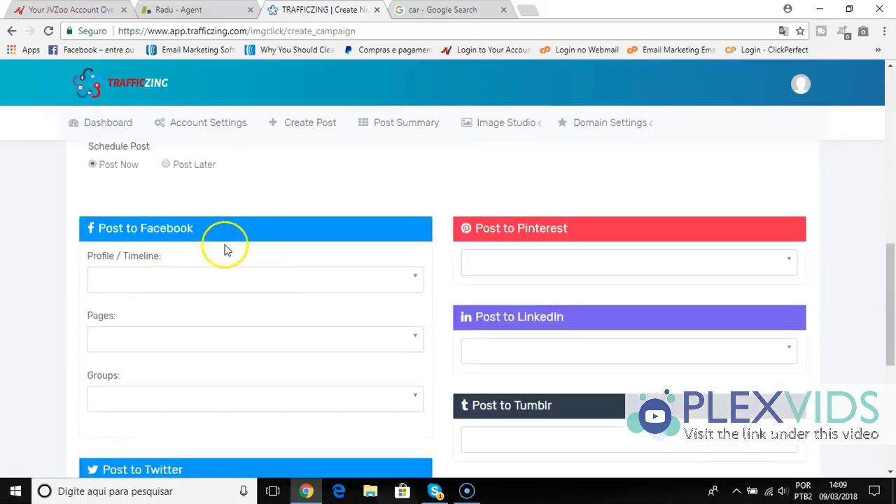
pyautogui.click(213, 272)
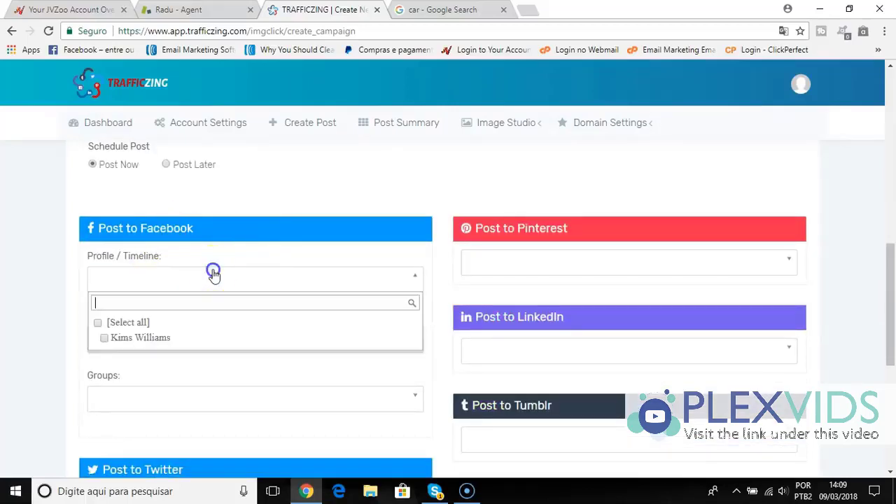
pyautogui.click(98, 322)
pyautogui.click(66, 318)
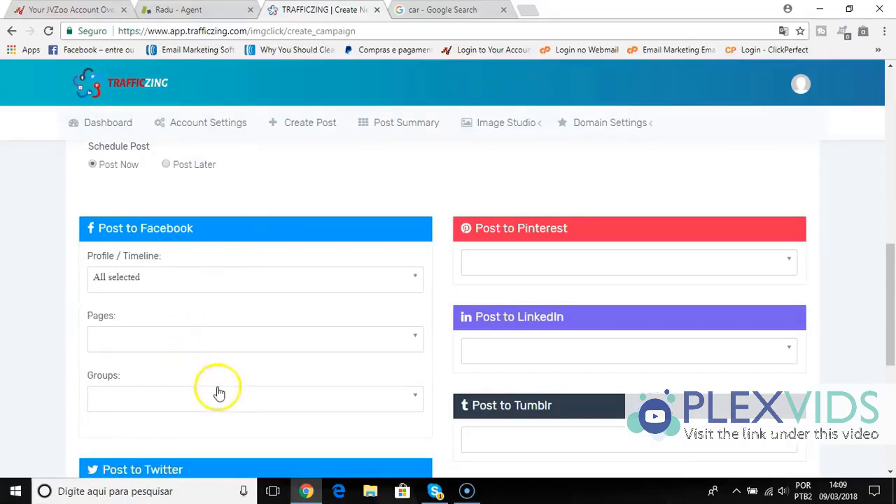
pyautogui.scroll(-2, 266, 381)
pyautogui.scroll(-1, 259, 350)
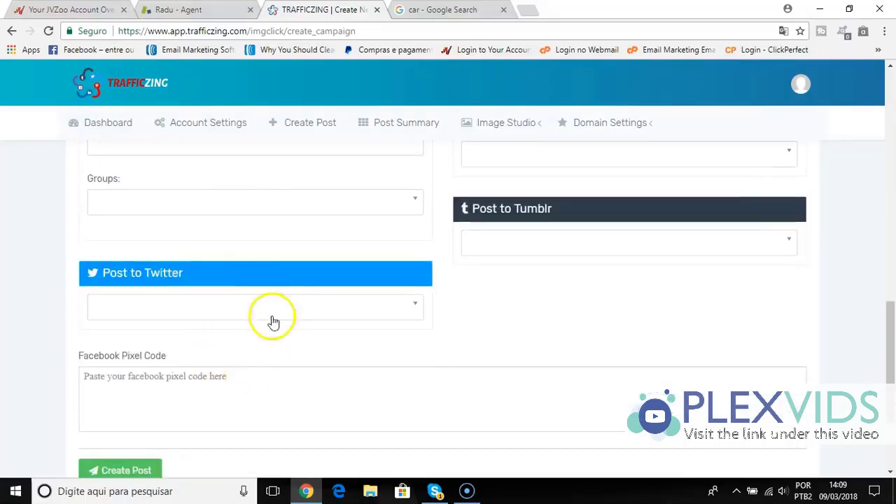
pyautogui.scroll(2, 214, 310)
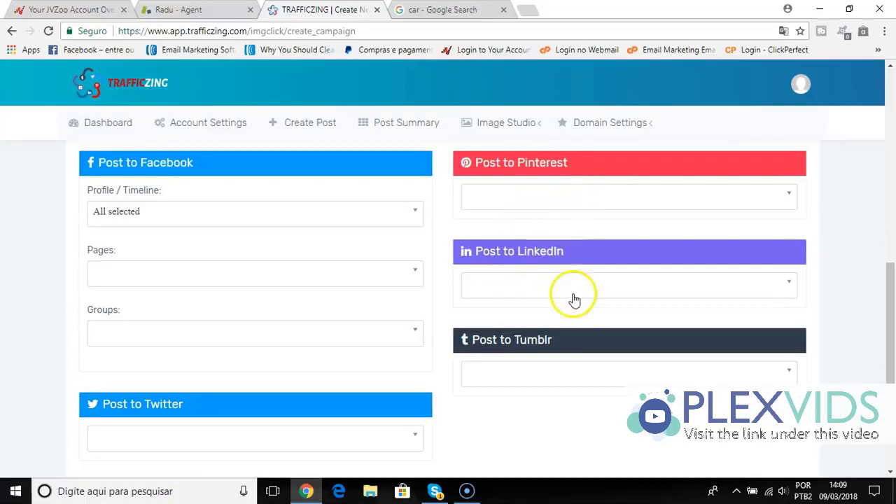
pyautogui.scroll(-1, 578, 374)
pyautogui.scroll(-2, 560, 354)
pyautogui.scroll(3, 501, 377)
pyautogui.scroll(1, 476, 364)
pyautogui.scroll(-1, 440, 350)
pyautogui.scroll(3, 250, 231)
pyautogui.scroll(2, 250, 245)
pyautogui.scroll(-5, 250, 264)
pyautogui.scroll(-4, 182, 315)
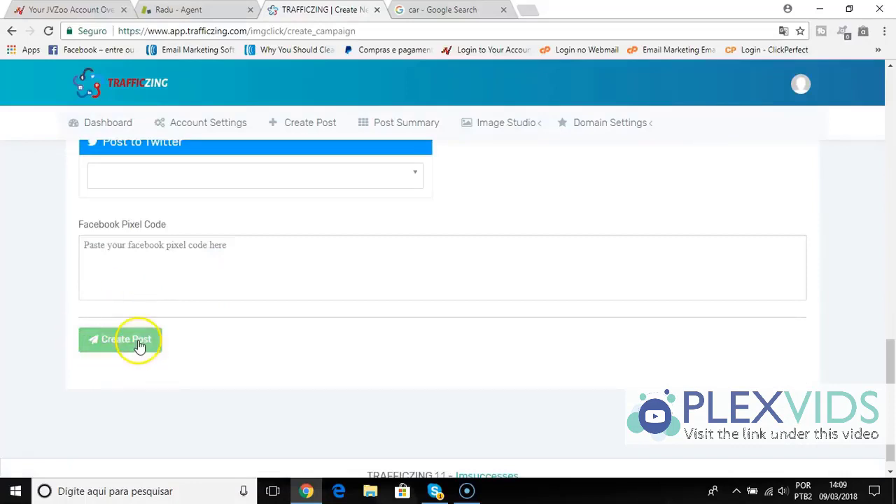
# Create the post and confirm in its report that the Mustang post shows Completed
pyautogui.click(136, 342)
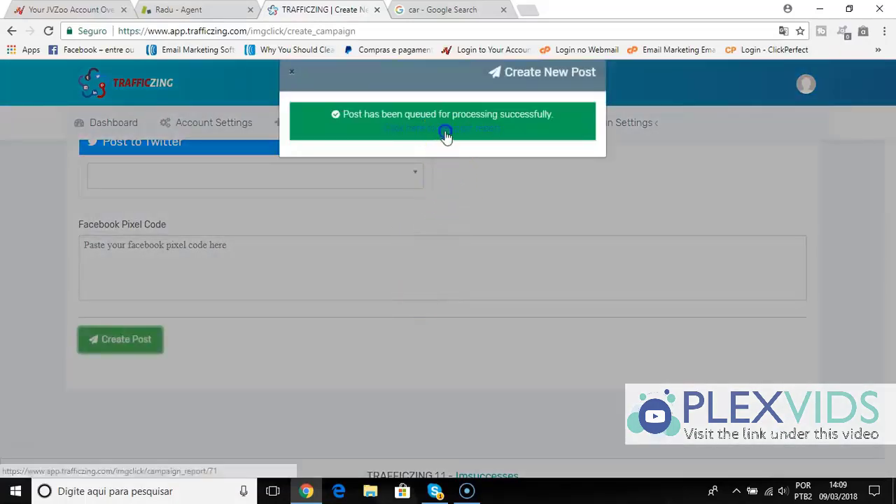
pyautogui.click(448, 130)
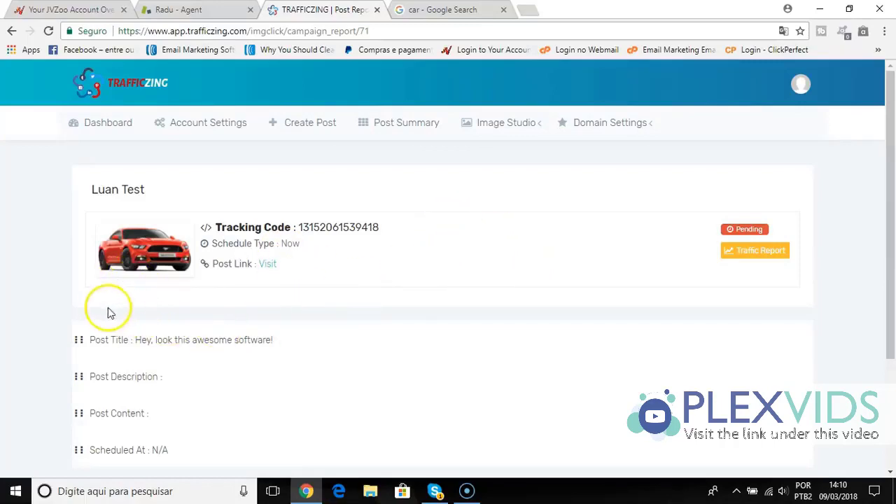
pyautogui.click(23, 453)
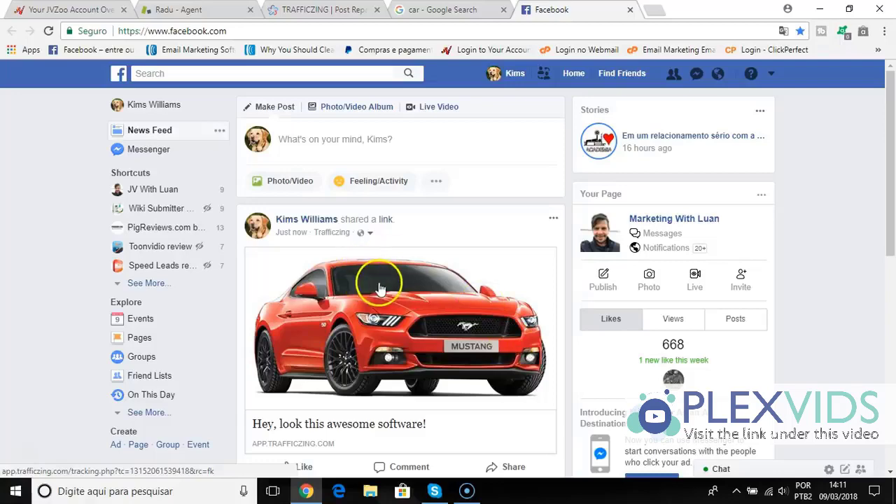
# View the shared Mustang post on Facebook and close the linked pigreviews.com tab
pyautogui.scroll(-1, 392, 280)
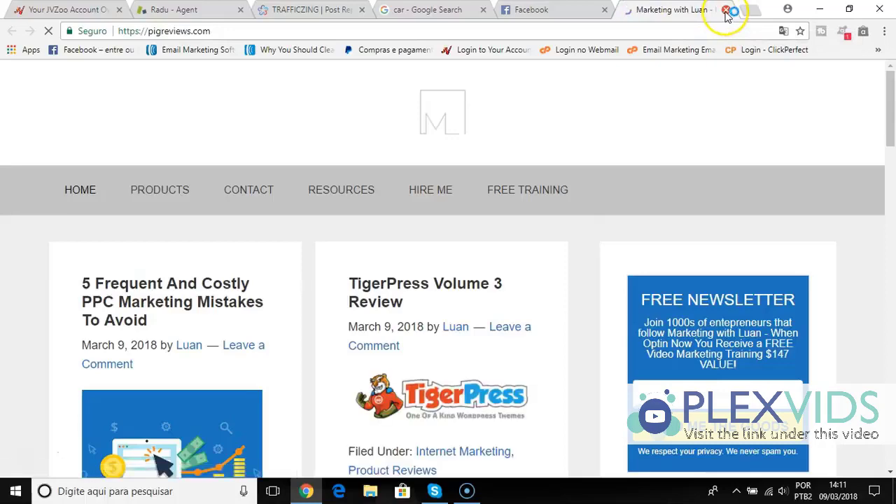
pyautogui.click(726, 10)
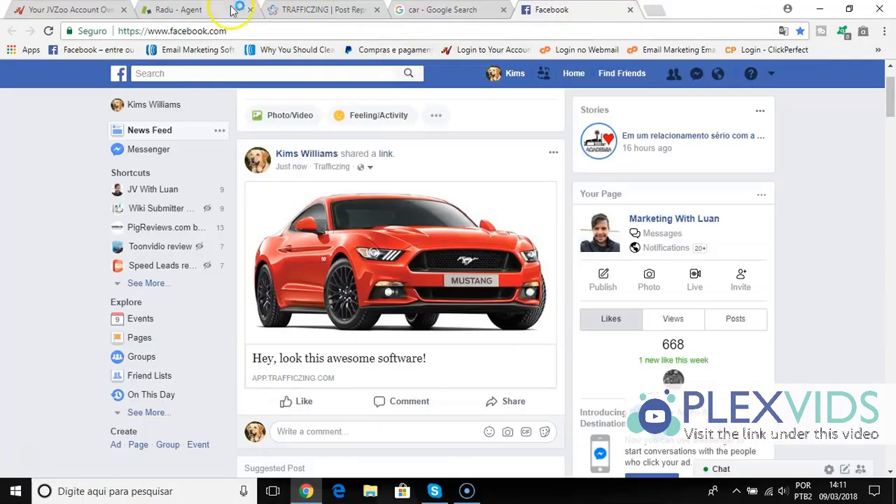
# Return to the Trafficzing post report and look over it
pyautogui.click(322, 10)
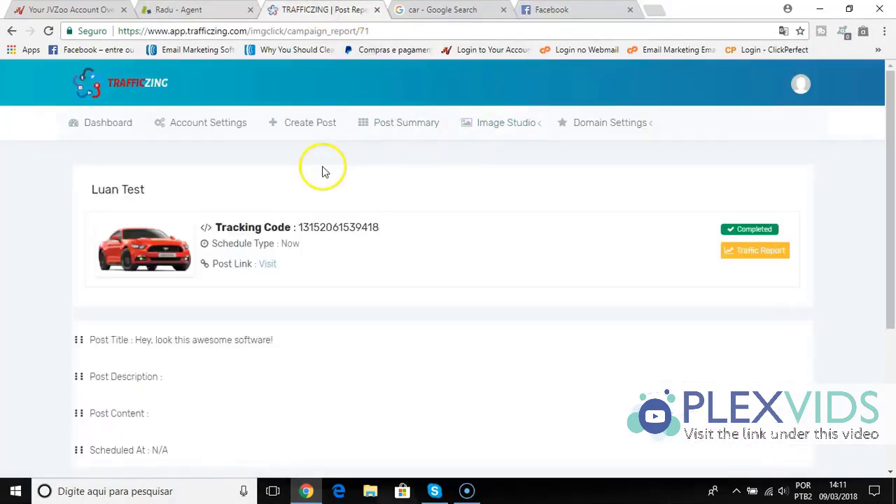
pyautogui.scroll(-1, 326, 170)
pyautogui.scroll(-3, 326, 170)
pyautogui.scroll(3, 326, 168)
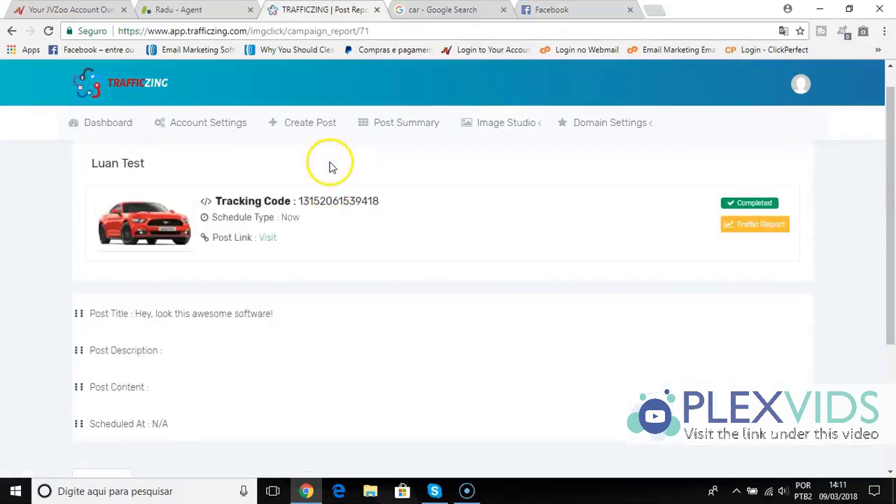
pyautogui.scroll(-1, 330, 168)
pyautogui.scroll(2, 332, 167)
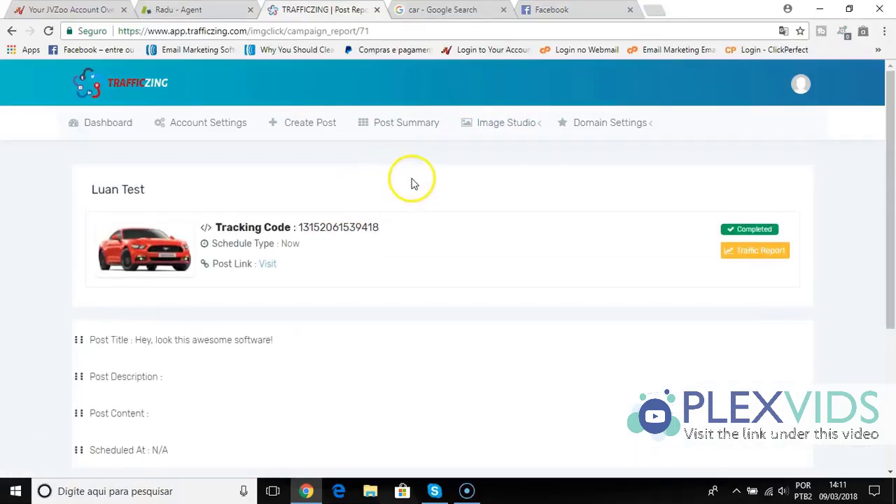
# Check Post Summary showing the post Completed with 1 post and 2 views
pyautogui.click(396, 122)
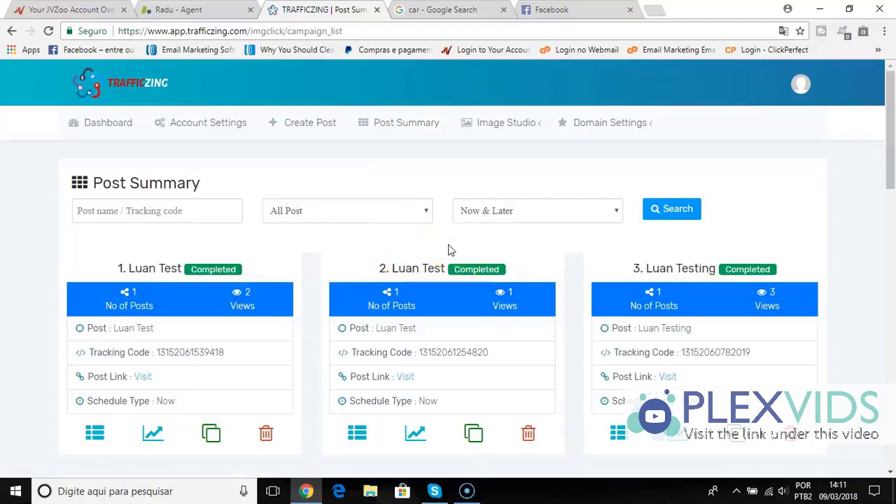
pyautogui.click(421, 212)
pyautogui.click(427, 213)
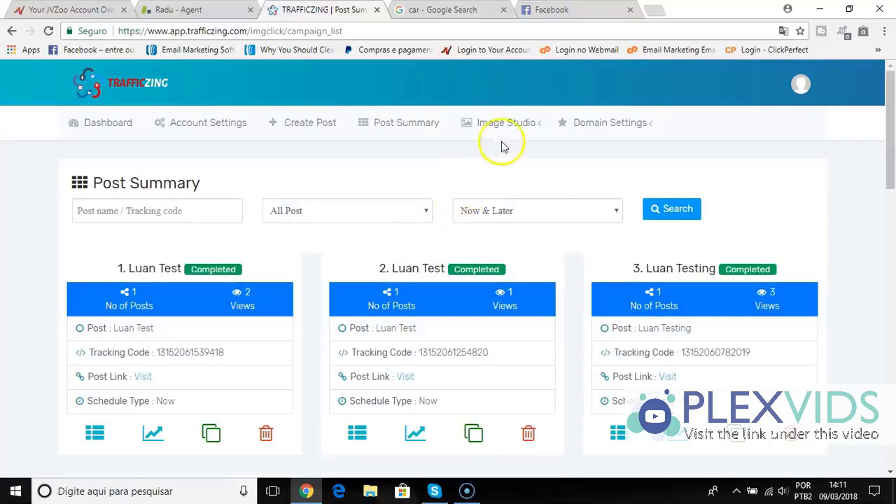
pyautogui.click(515, 124)
# Search the Image Finder for 'weight loss' photos and browse the results
pyautogui.click(493, 162)
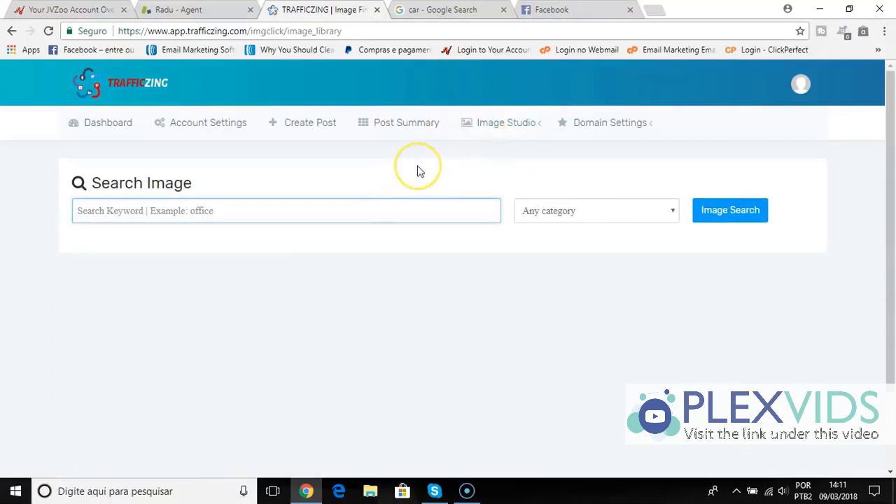
pyautogui.write('weight loss')
pyautogui.click(721, 203)
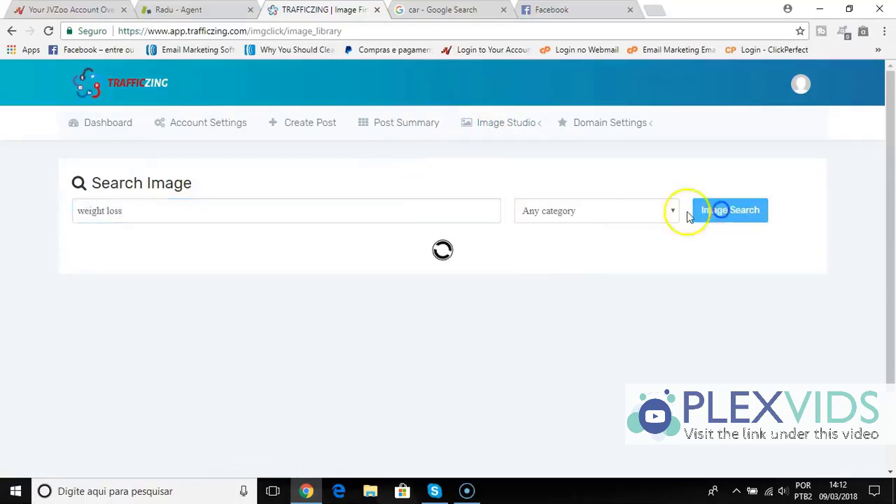
pyautogui.scroll(-2, 596, 217)
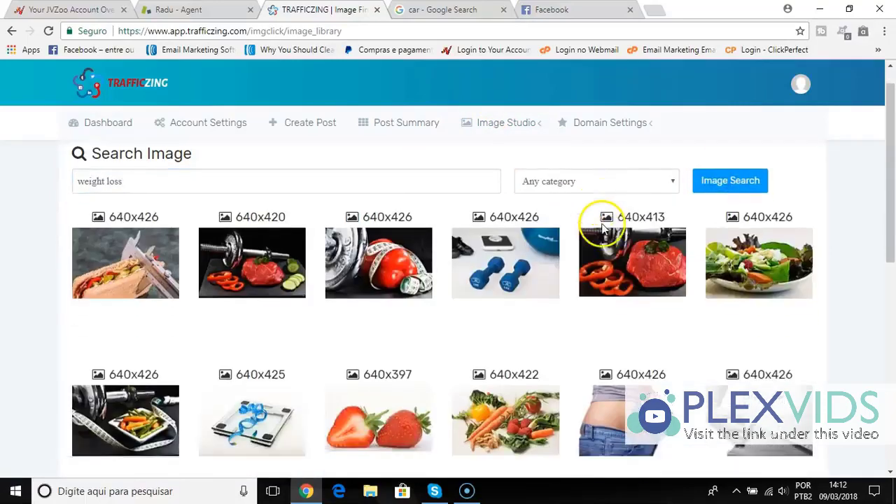
pyautogui.scroll(-3, 599, 218)
pyautogui.scroll(1, 598, 218)
pyautogui.scroll(4, 597, 219)
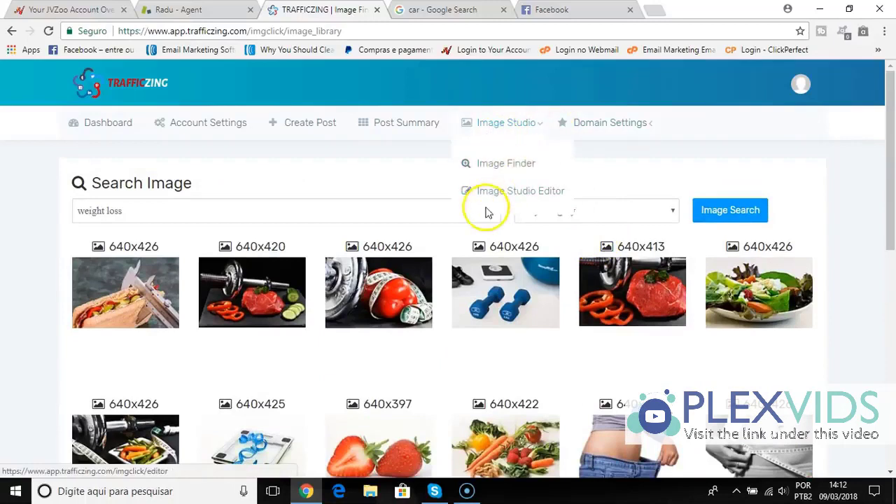
# Launch the Image Studio Editor and select the start dialog's Image URL field
pyautogui.click(485, 195)
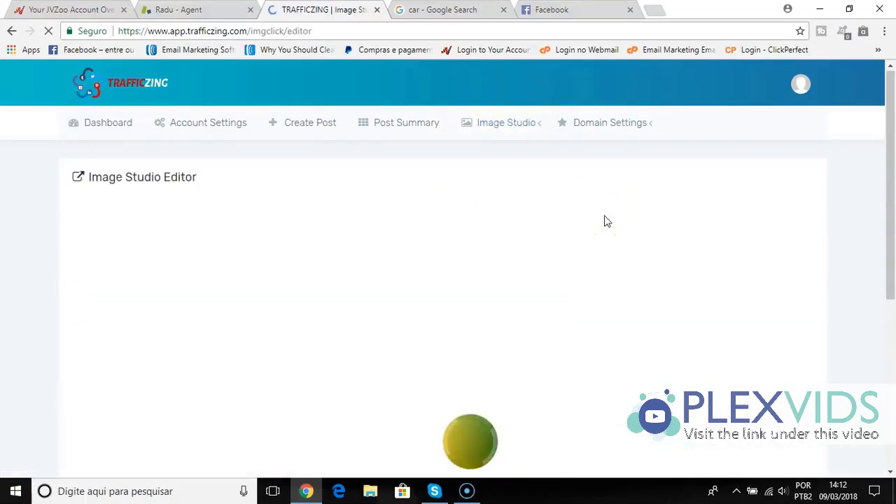
pyautogui.scroll(-2, 572, 210)
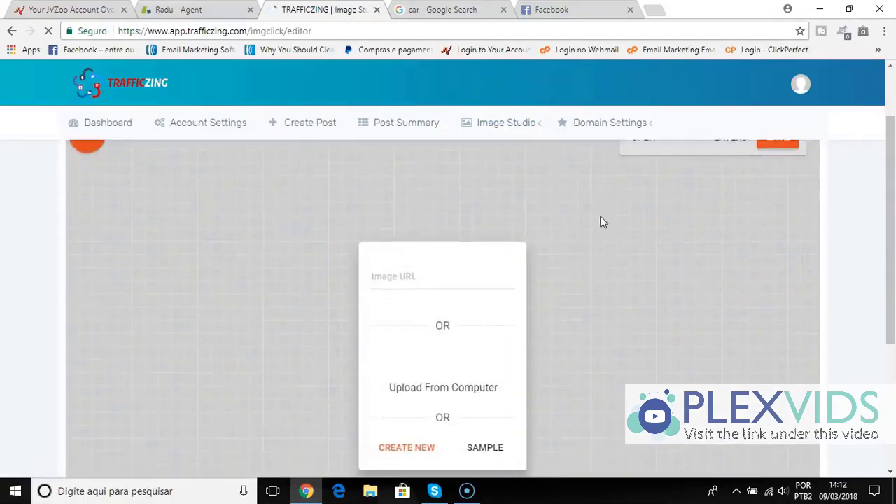
pyautogui.scroll(-1, 443, 296)
pyautogui.click(439, 229)
pyautogui.scroll(2, 438, 228)
pyautogui.scroll(-2, 437, 228)
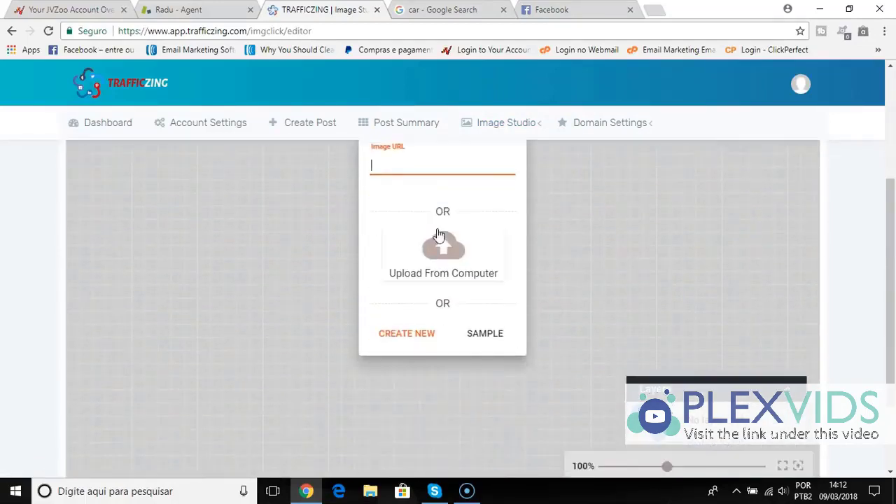
pyautogui.click(428, 228)
pyautogui.scroll(1, 374, 228)
pyautogui.scroll(1, 375, 231)
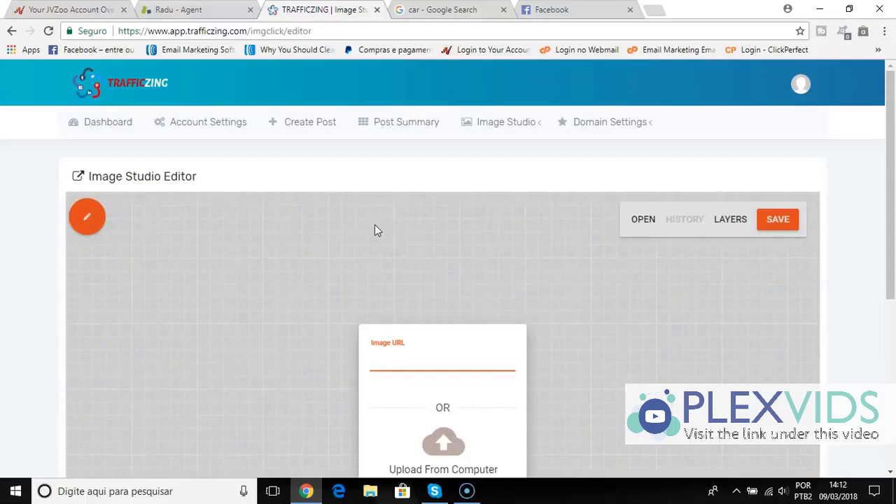
pyautogui.click(386, 234)
# Go to the dashboard showing 19 social posts, 20 views, 16 completed, 0 pending
pyautogui.click(119, 131)
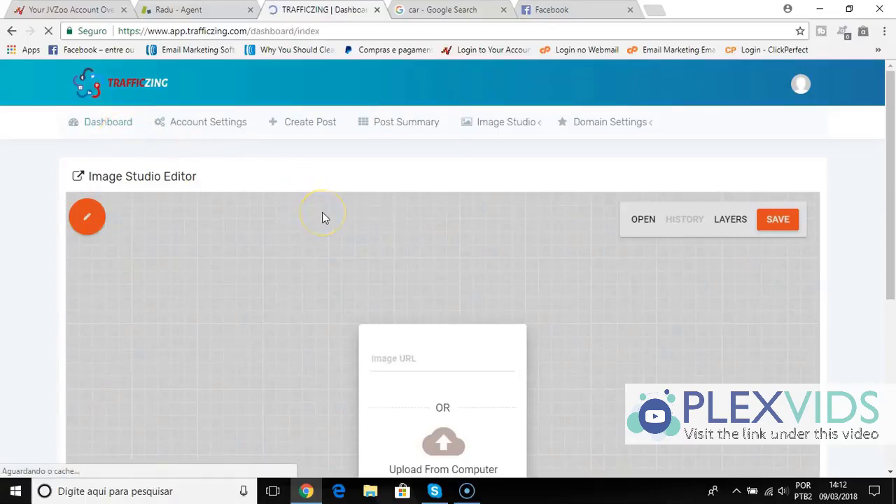